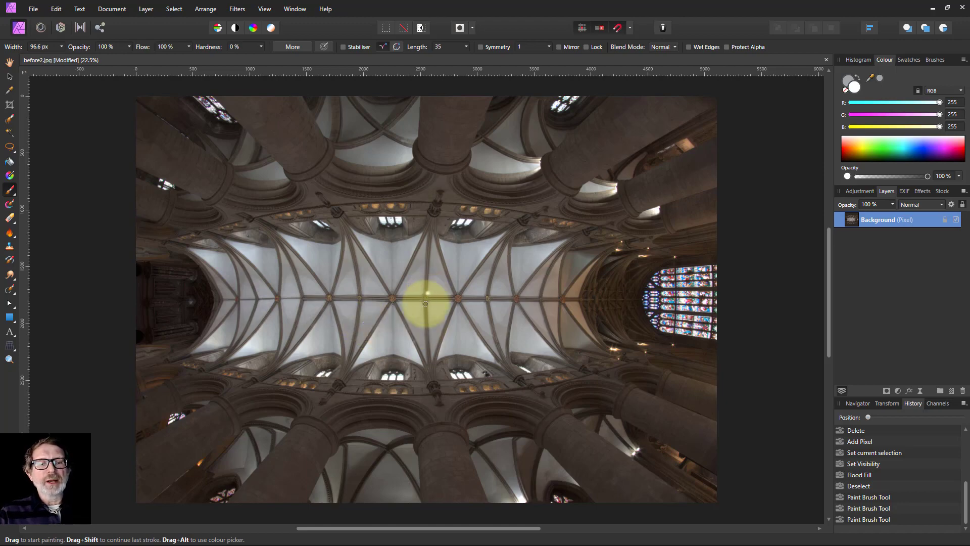
# - Fit the whole vault photo in the window with Ctrl+0 and copy the Background layer with Ctrl+J
pyautogui.scroll(6, 415, 297)
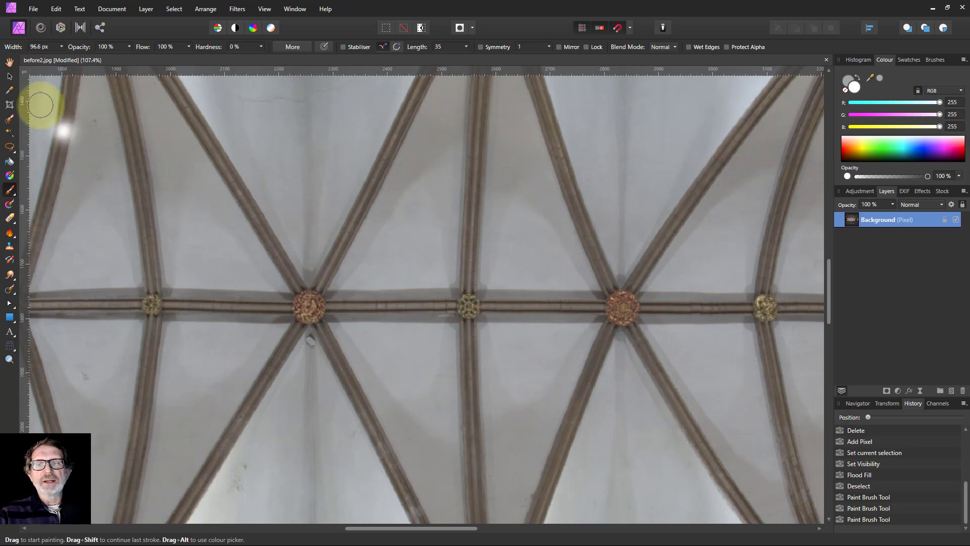
pyautogui.click(10, 61)
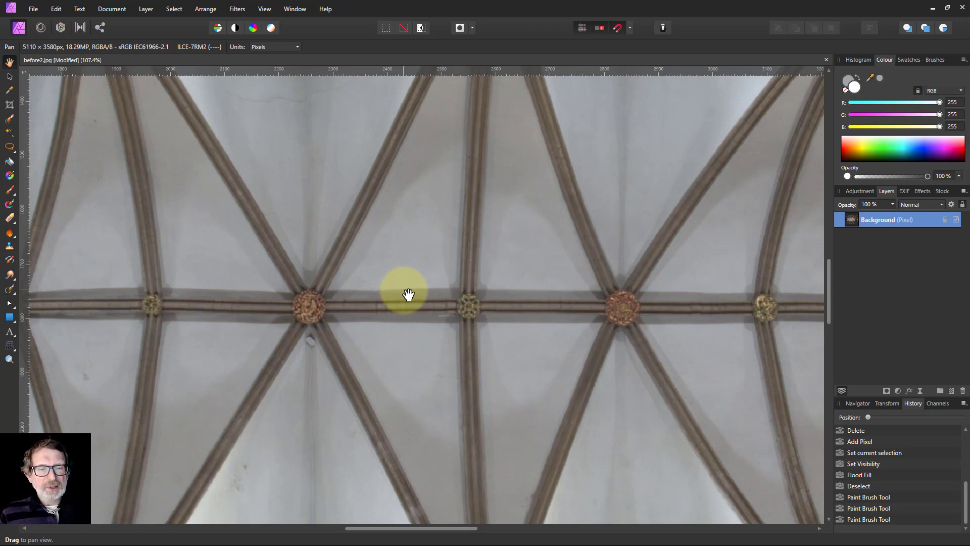
pyautogui.hotkey('ctrl', '0')
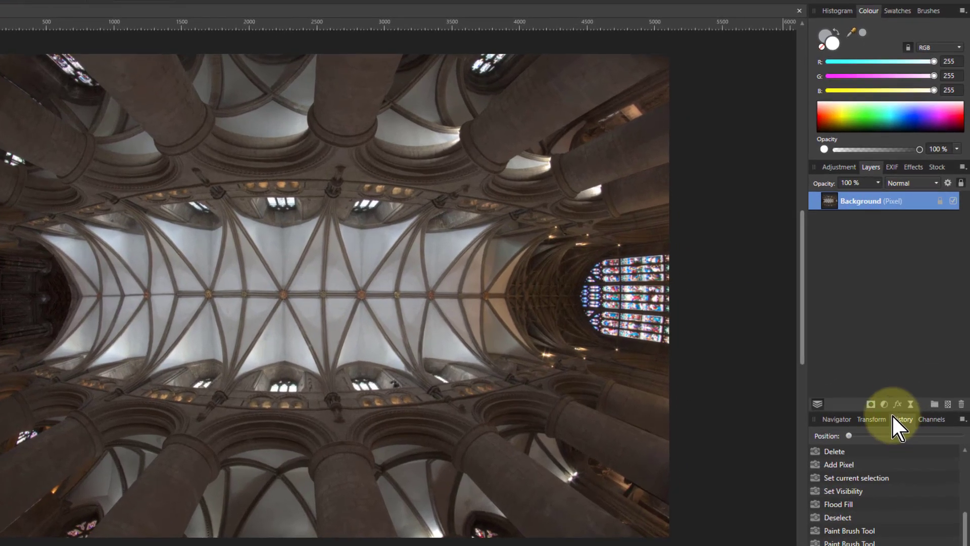
pyautogui.hotkey('ctrl', 'j')
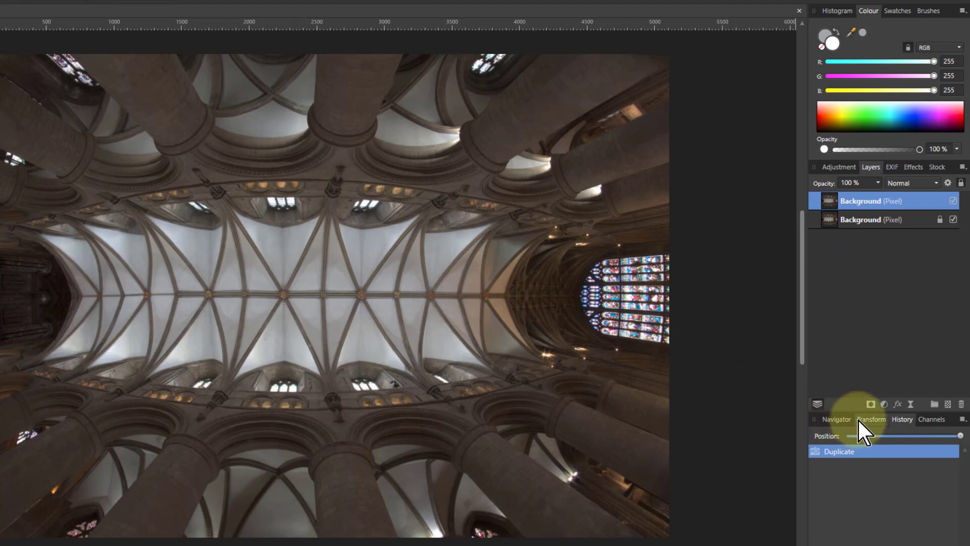
# - Add a Levels adjustment with White Level at 44% and merge it into the duplicate layer
pyautogui.click(884, 404)
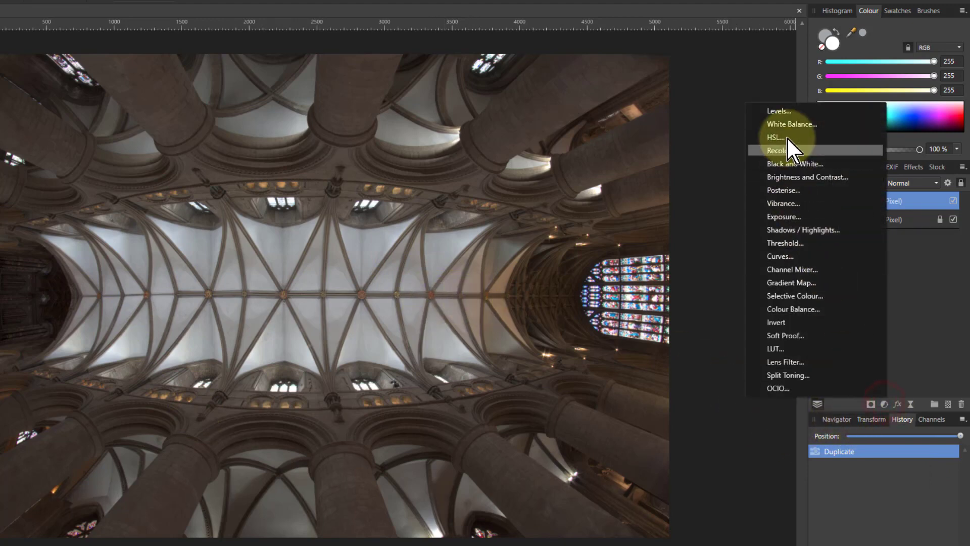
pyautogui.click(789, 109)
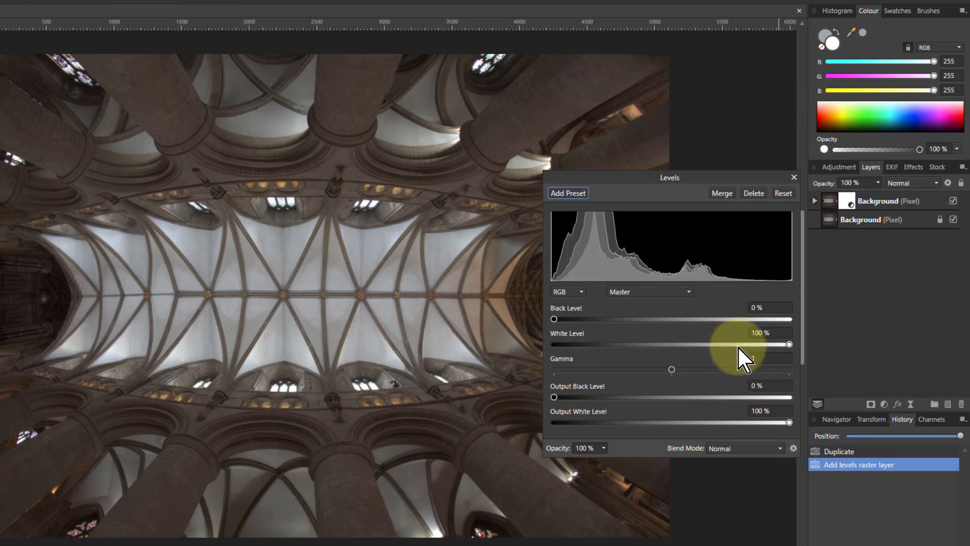
pyautogui.moveTo(790, 346); pyautogui.dragTo(659, 353)
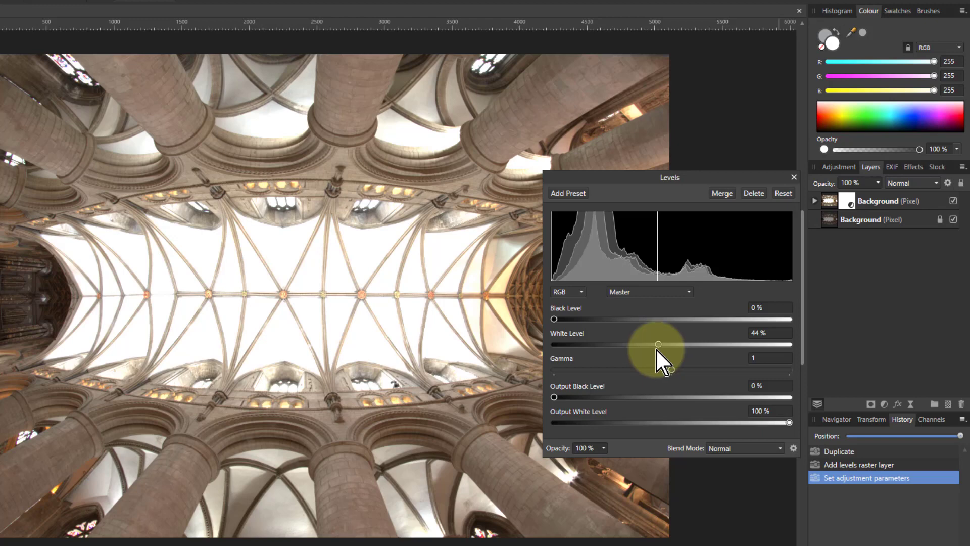
pyautogui.click(721, 194)
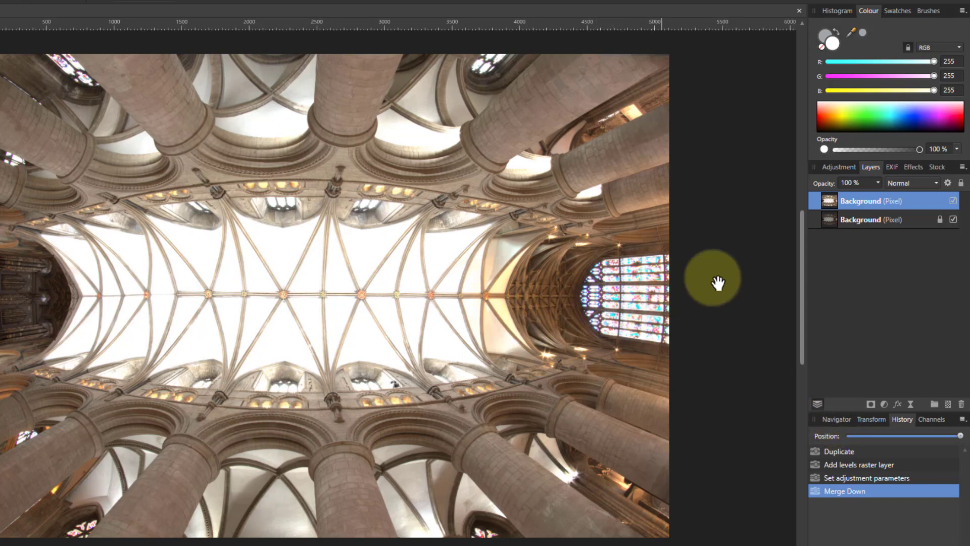
# - Hide the original Background and set the copy's source blend range to In 94.9%, Out 0%
pyautogui.click(953, 219)
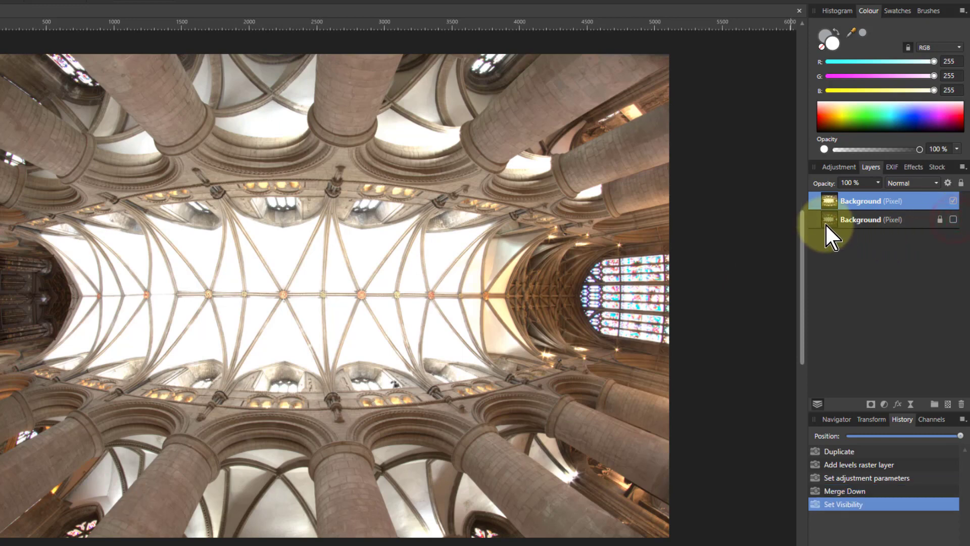
pyautogui.click(947, 184)
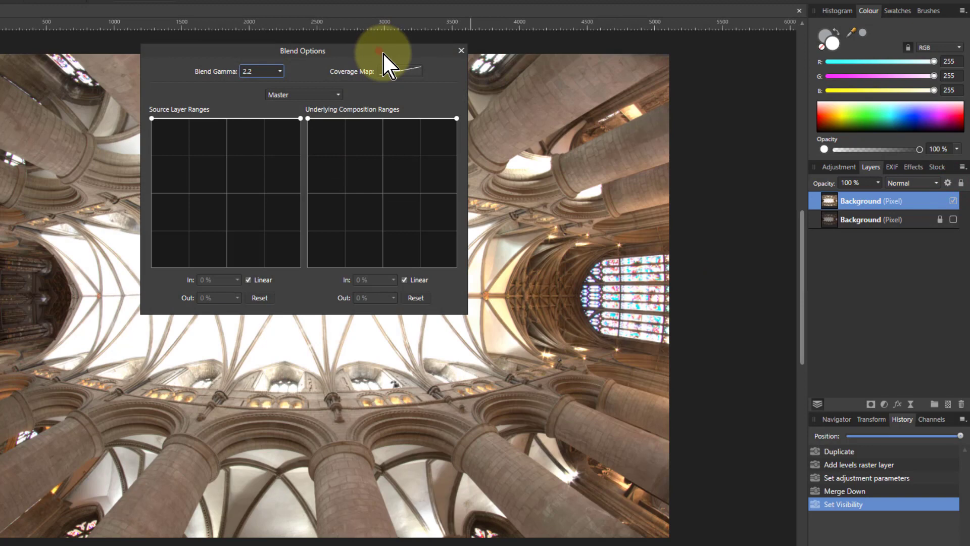
pyautogui.moveTo(383, 52); pyautogui.dragTo(817, 147)
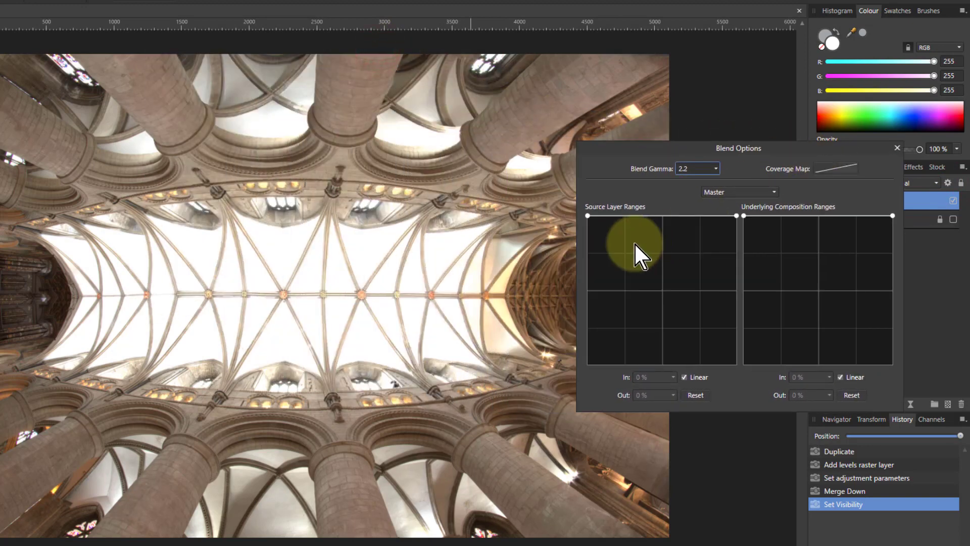
pyautogui.click(587, 217)
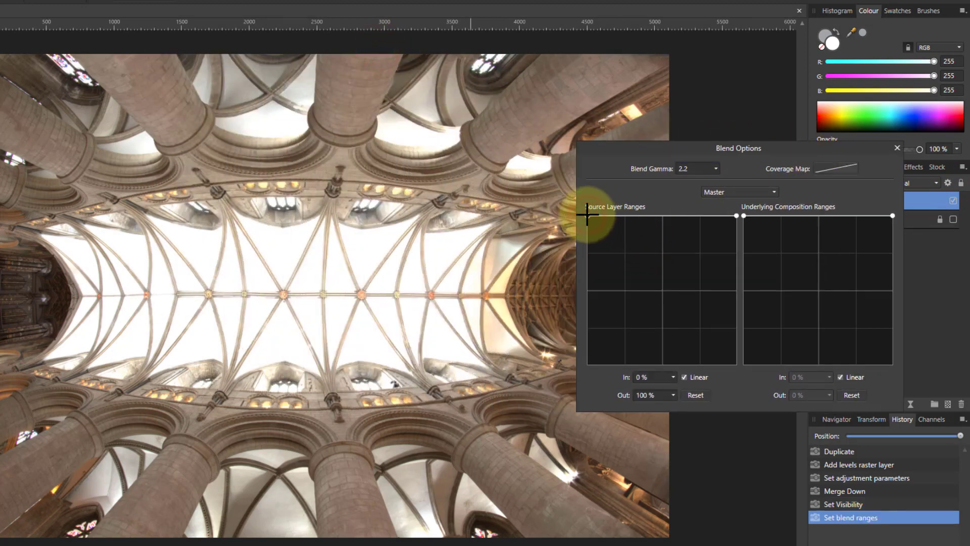
pyautogui.moveTo(587, 215); pyautogui.dragTo(729, 389)
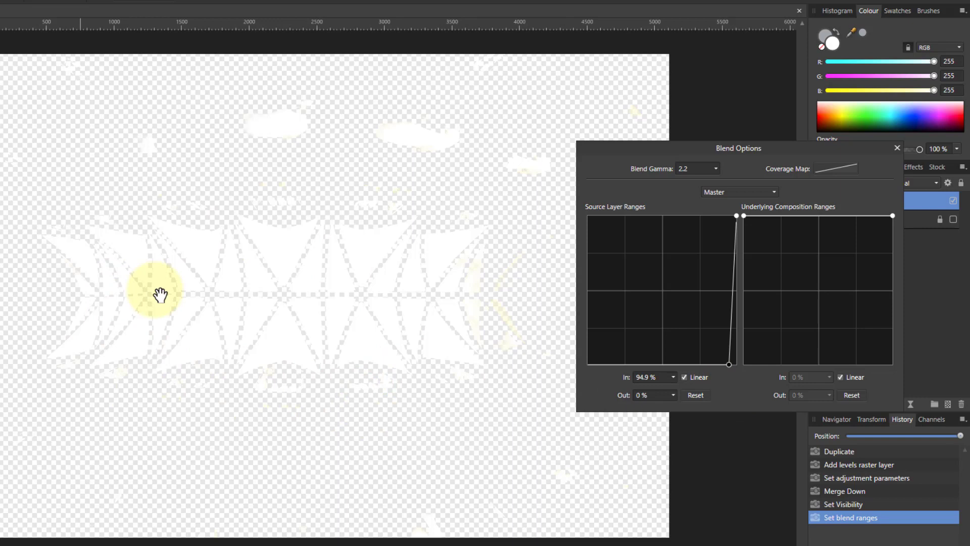
pyautogui.click(898, 149)
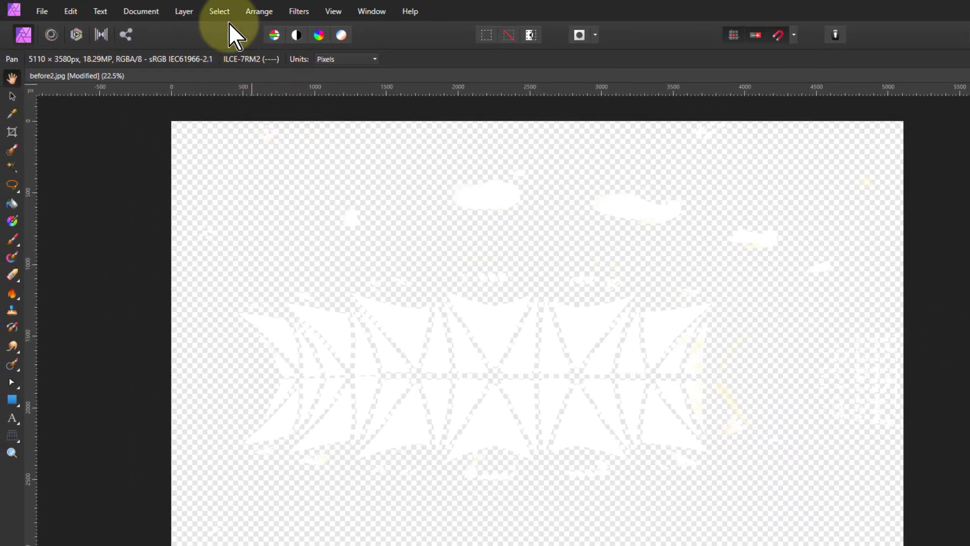
# - Load a selection from the top layer's visible pixels via Select > Selection From Layer
pyautogui.click(225, 17)
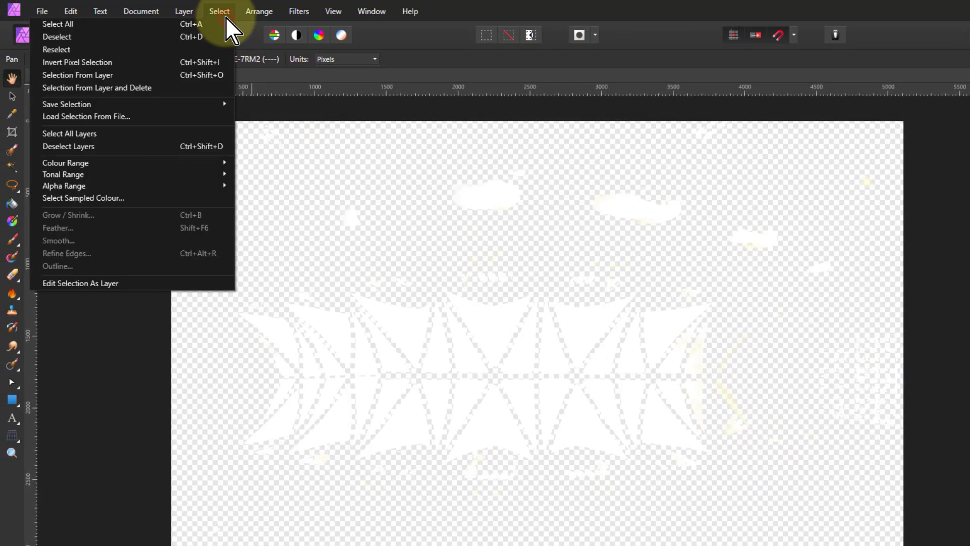
pyautogui.moveTo(184, 12)
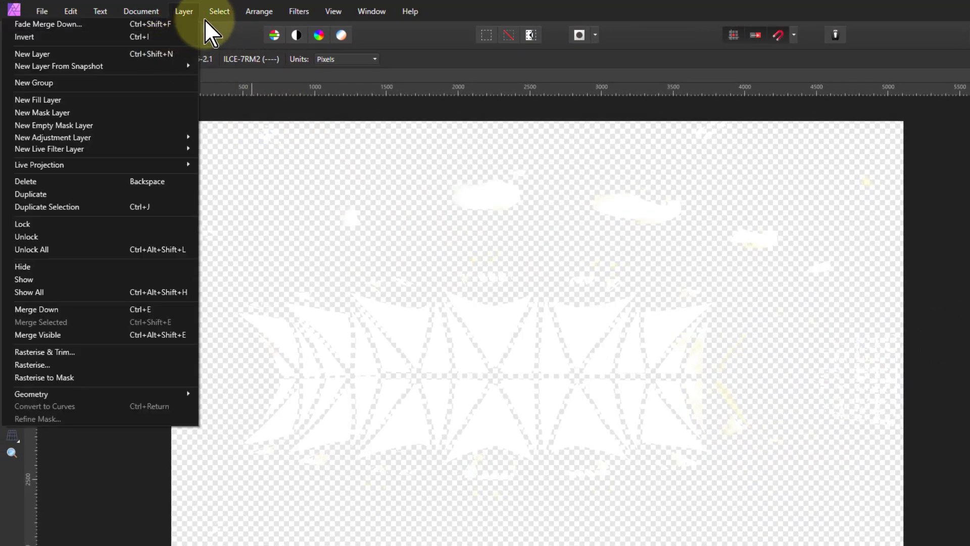
pyautogui.moveTo(217, 12)
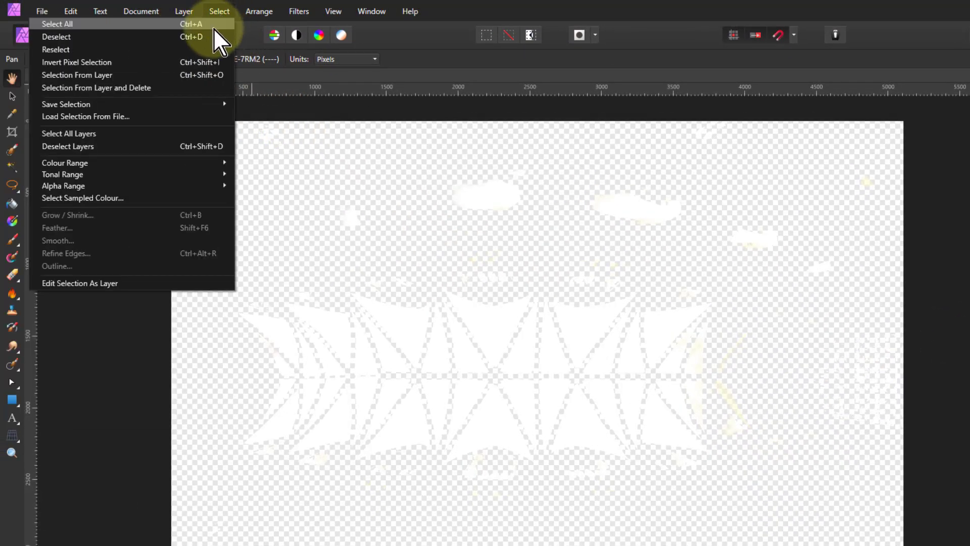
pyautogui.click(209, 75)
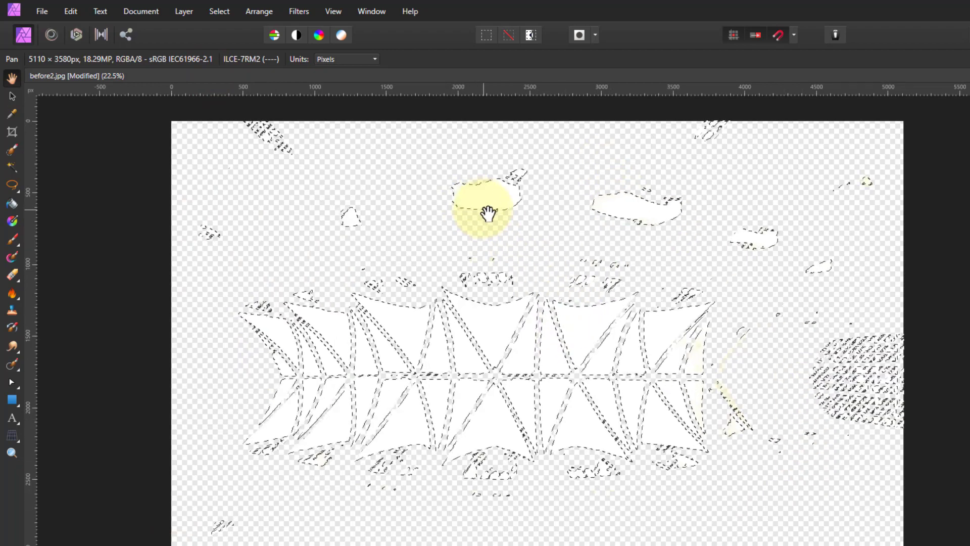
# - Paint out stray selection fragments around the vault panels with the Selection Brush in Subtract mode
pyautogui.click(13, 149)
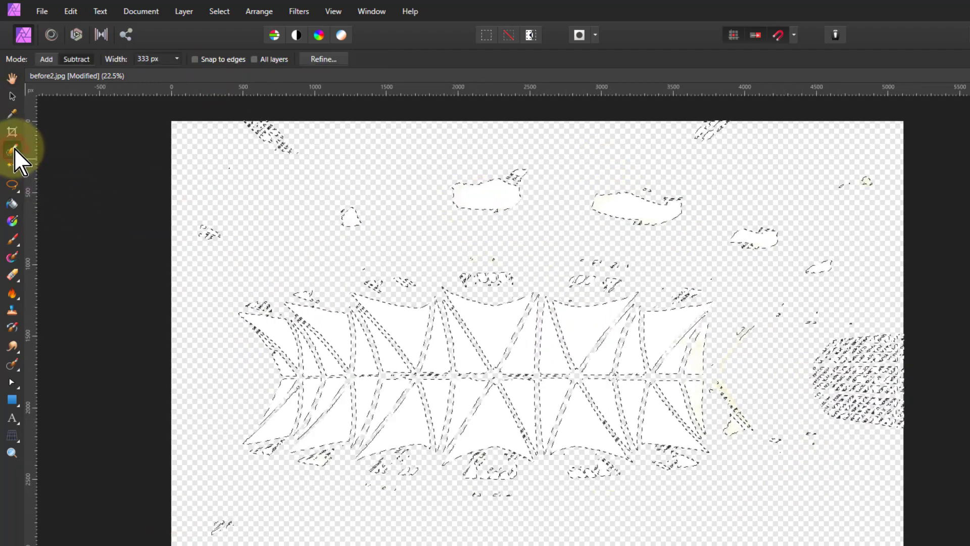
pyautogui.click(78, 60)
pyautogui.moveTo(310, 248)
pyautogui.mouseDown()
pyautogui.moveTo(325, 210)
pyautogui.moveTo(239, 111)
pyautogui.moveTo(362, 220)
pyautogui.moveTo(222, 227)
pyautogui.moveTo(607, 198)
pyautogui.moveTo(514, 181)
pyautogui.moveTo(572, 165)
pyautogui.moveTo(666, 172)
pyautogui.moveTo(615, 211)
pyautogui.mouseUp()
pyautogui.moveTo(747, 256)
pyautogui.mouseDown()
pyautogui.moveTo(843, 191)
pyautogui.moveTo(819, 336)
pyautogui.moveTo(850, 393)
pyautogui.moveTo(890, 400)
pyautogui.mouseUp()
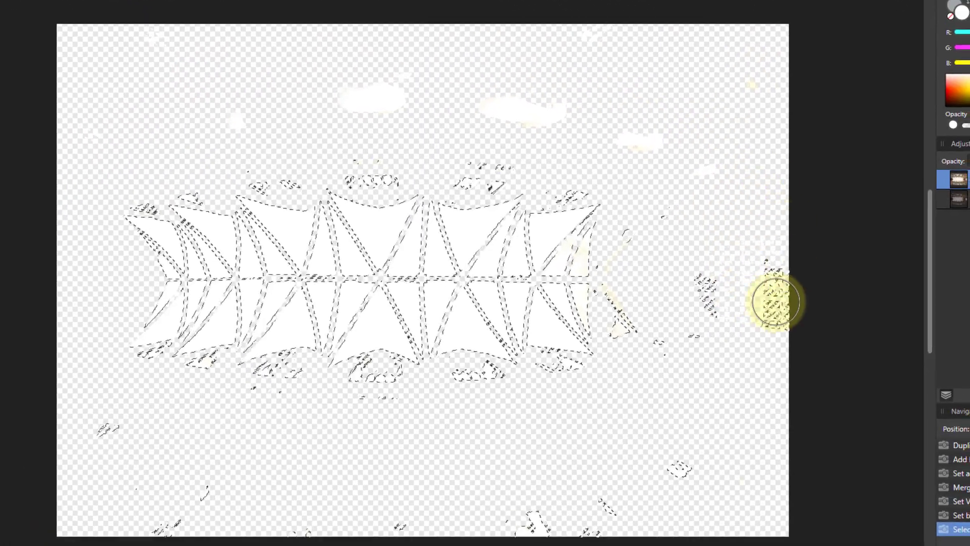
pyautogui.moveTo(776, 302)
pyautogui.mouseDown()
pyautogui.moveTo(701, 321)
pyautogui.moveTo(658, 208)
pyautogui.moveTo(623, 253)
pyautogui.moveTo(629, 329)
pyautogui.moveTo(676, 361)
pyautogui.moveTo(731, 494)
pyautogui.moveTo(606, 518)
pyautogui.moveTo(618, 522)
pyautogui.moveTo(310, 523)
pyautogui.moveTo(99, 498)
pyautogui.moveTo(95, 435)
pyautogui.moveTo(238, 531)
pyautogui.moveTo(192, 513)
pyautogui.moveTo(200, 434)
pyautogui.moveTo(158, 370)
pyautogui.moveTo(145, 367)
pyautogui.moveTo(143, 381)
pyautogui.moveTo(169, 388)
pyautogui.moveTo(211, 375)
pyautogui.mouseUp()
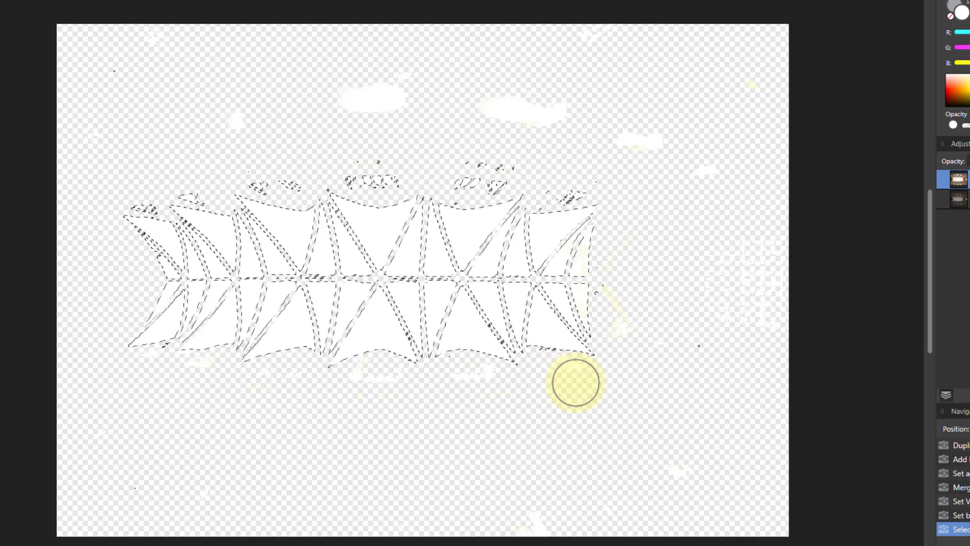
pyautogui.click(547, 140)
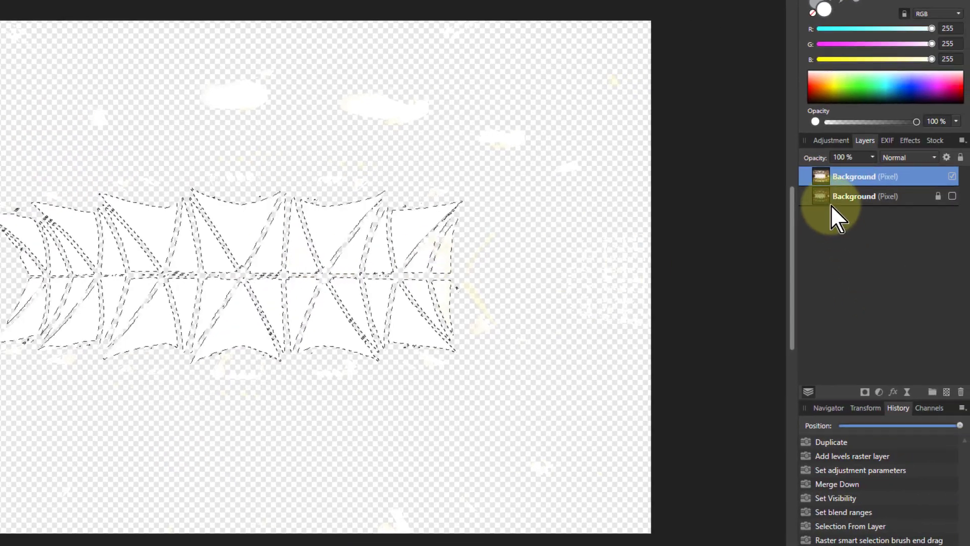
# - Delete the duplicate Background layer, add an empty pixel layer, and show the original photo again
pyautogui.rightClick(836, 180)
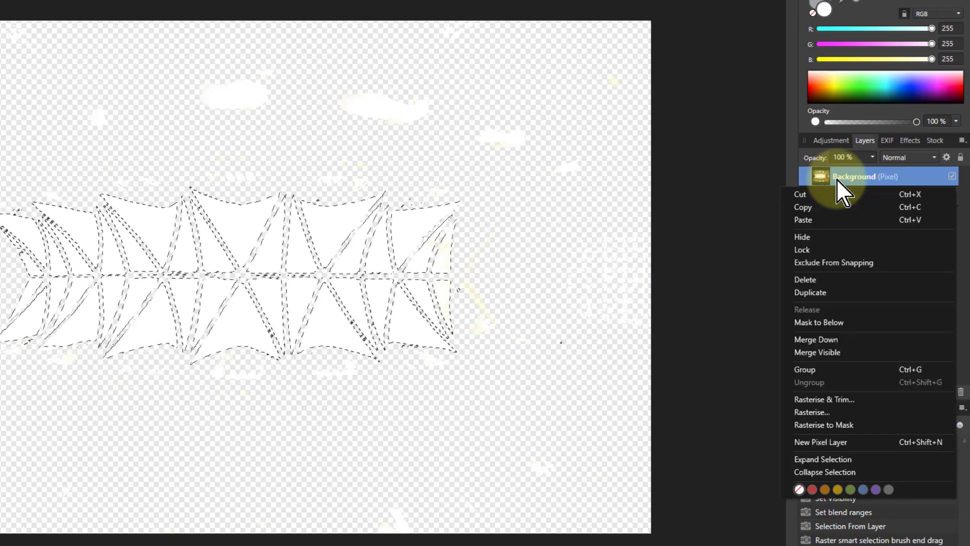
pyautogui.click(811, 280)
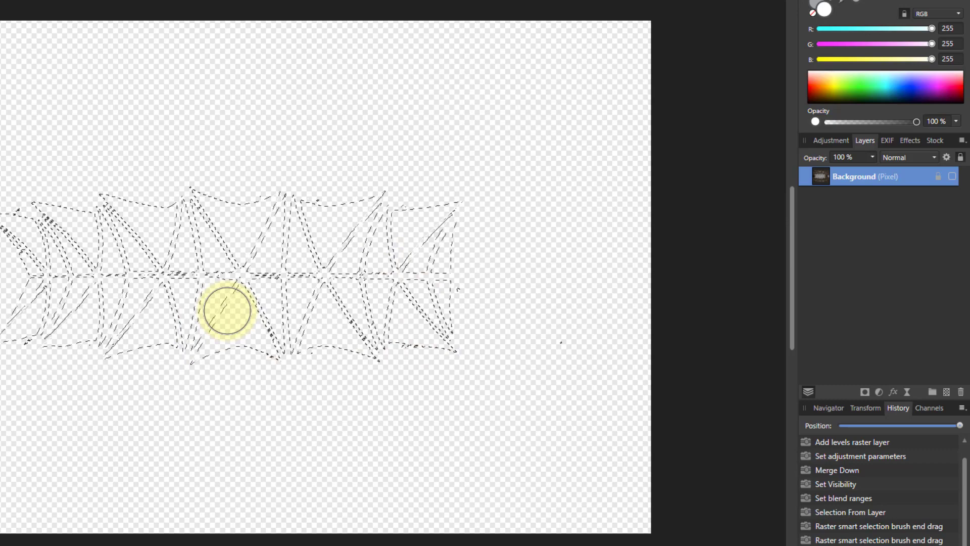
pyautogui.click(946, 394)
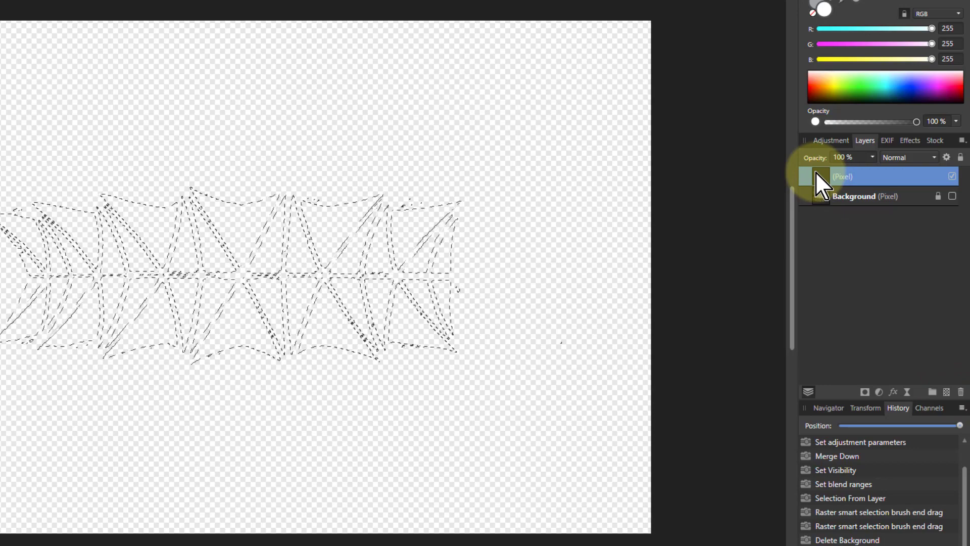
pyautogui.click(952, 197)
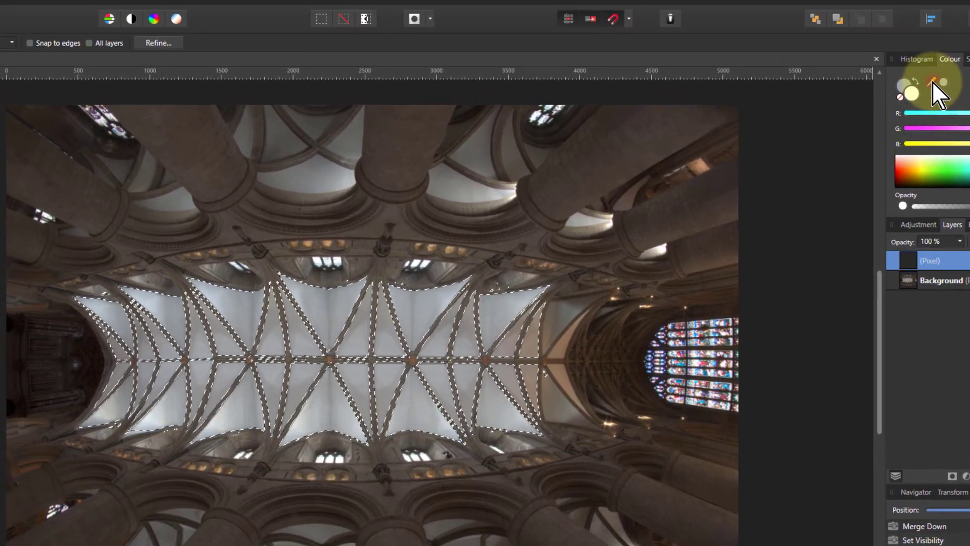
# - Sample a grey from the cathedral photo as the working colour and switch to the Flood Fill Tool
pyautogui.moveTo(932, 81); pyautogui.dragTo(428, 300)
pyautogui.click(944, 82)
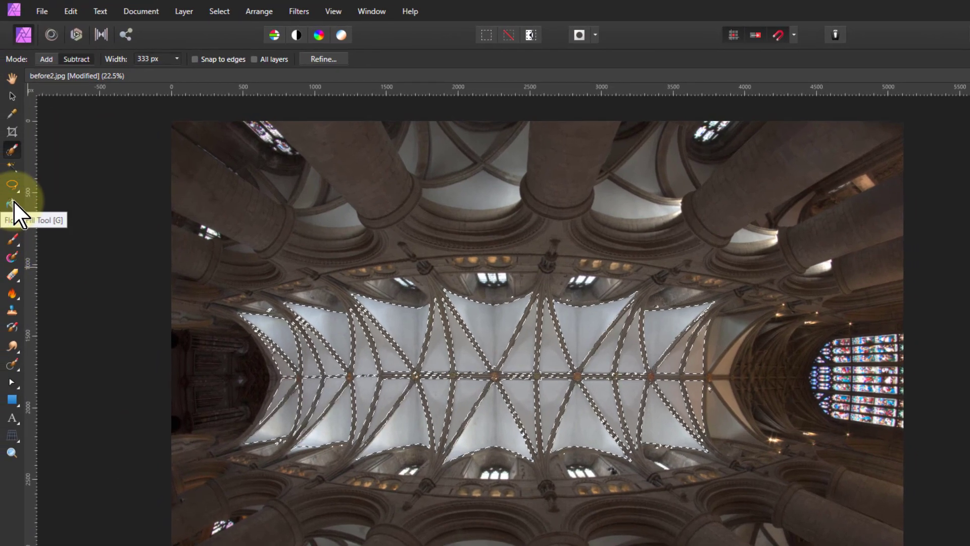
pyautogui.click(12, 203)
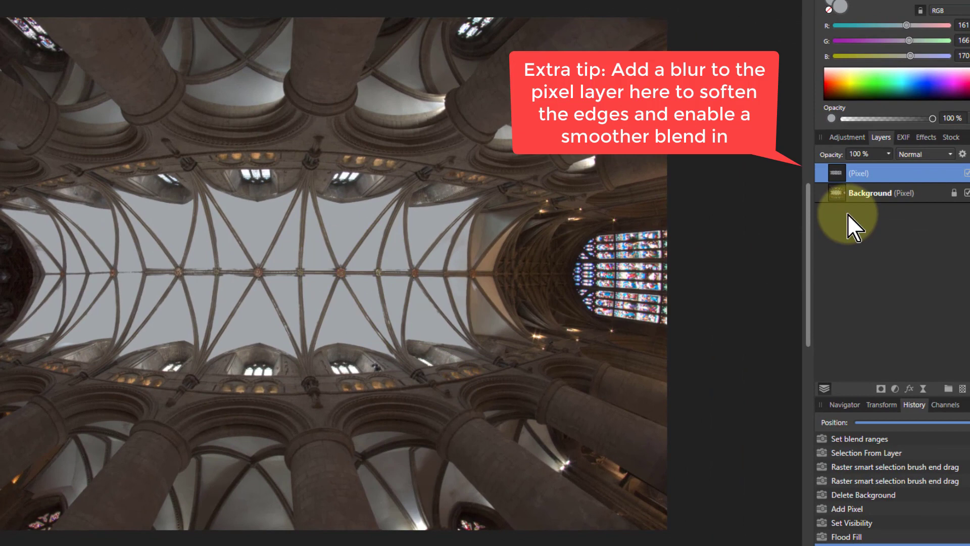
# - Set the grey fill layer to Screen blend mode at 50% opacity and make it visible
pyautogui.click(924, 158)
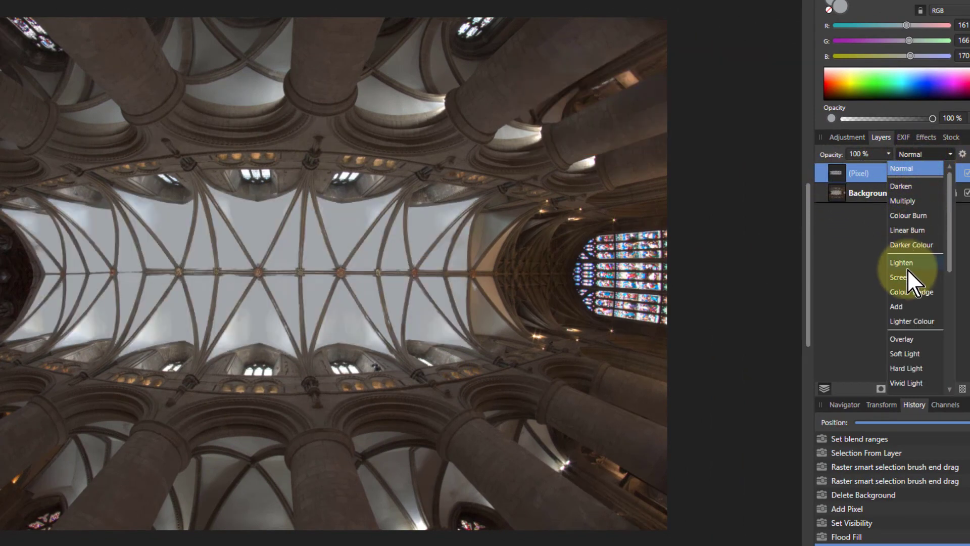
pyautogui.click(899, 277)
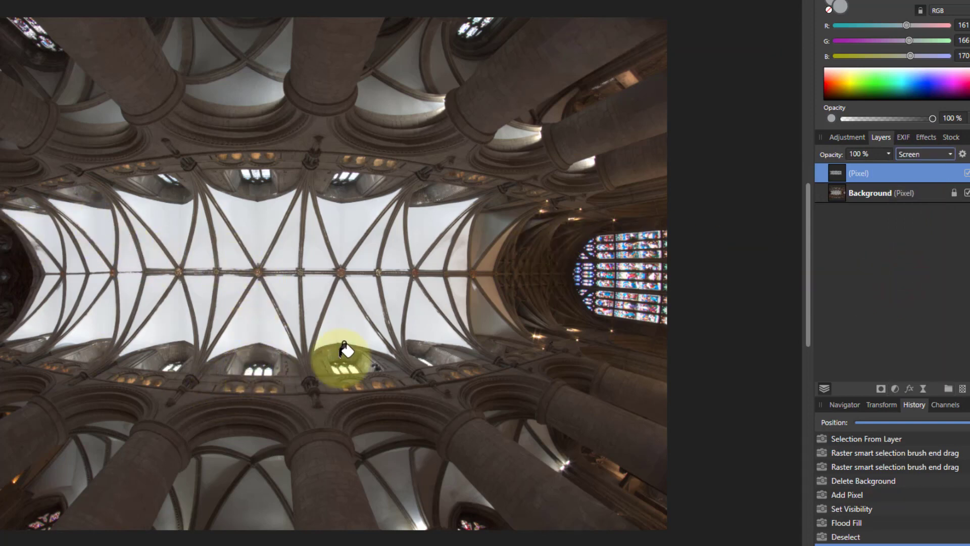
pyautogui.click(889, 154)
pyautogui.moveTo(890, 168); pyautogui.dragTo(849, 182)
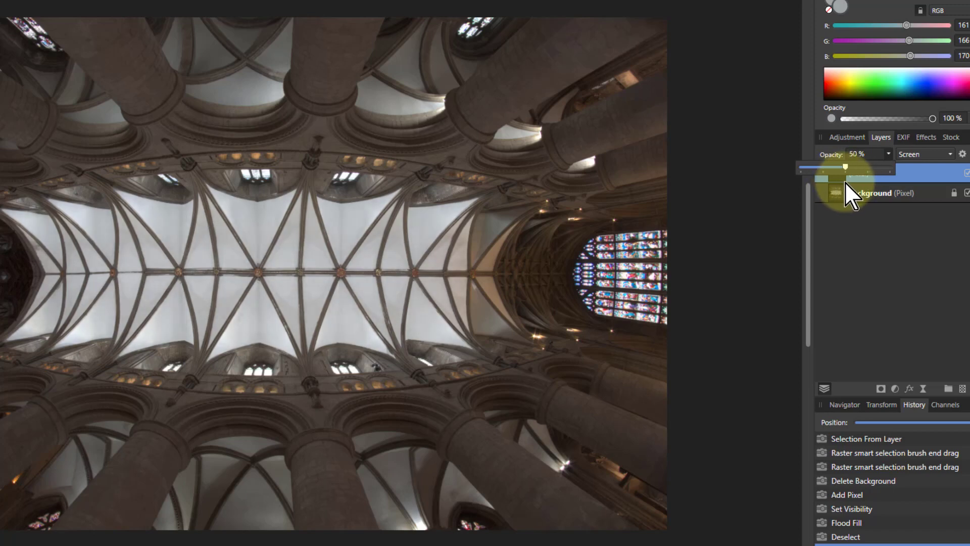
pyautogui.moveTo(845, 183); pyautogui.dragTo(845, 182)
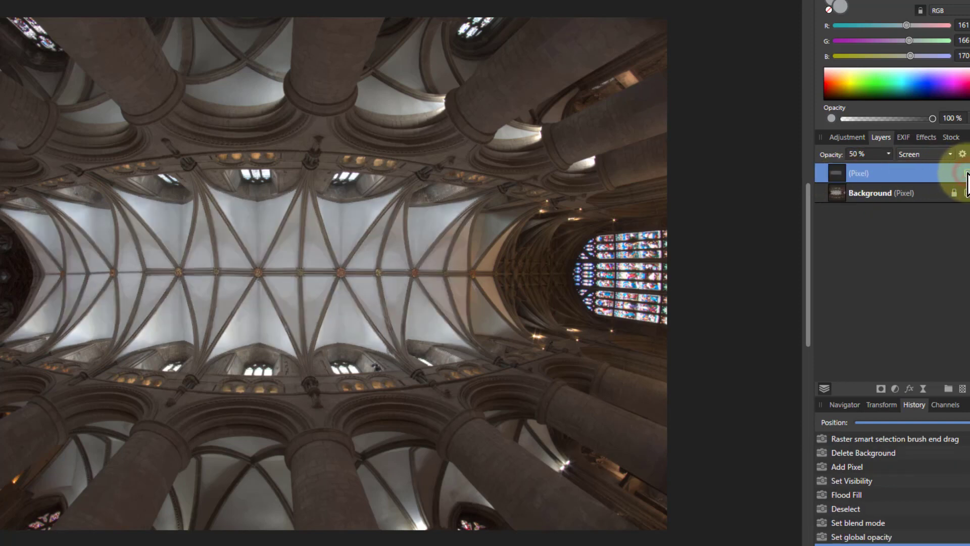
pyautogui.click(967, 174)
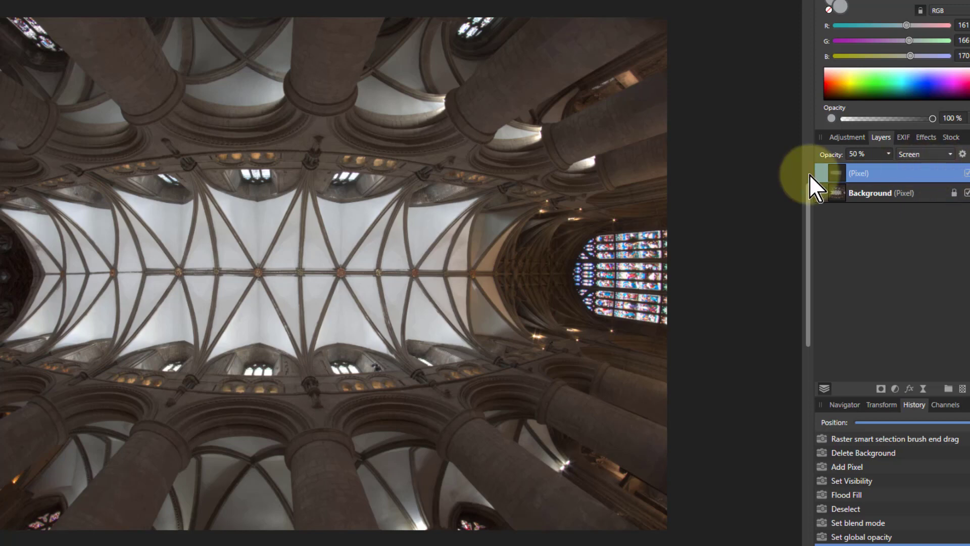
# - Merge the grey fill down, then tone-map with the Dramatic preset, 0% local contrast and reduced saturation
pyautogui.rightClick(839, 173)
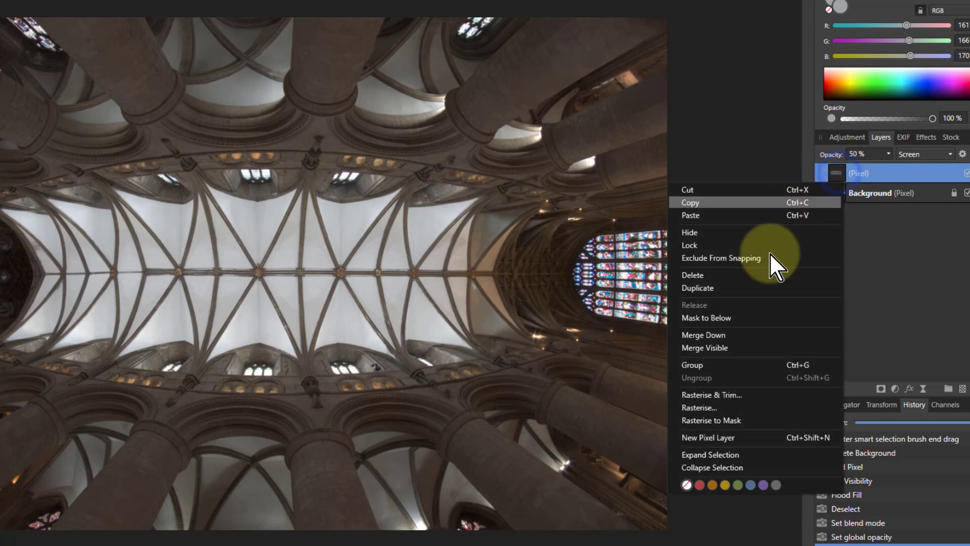
pyautogui.click(772, 334)
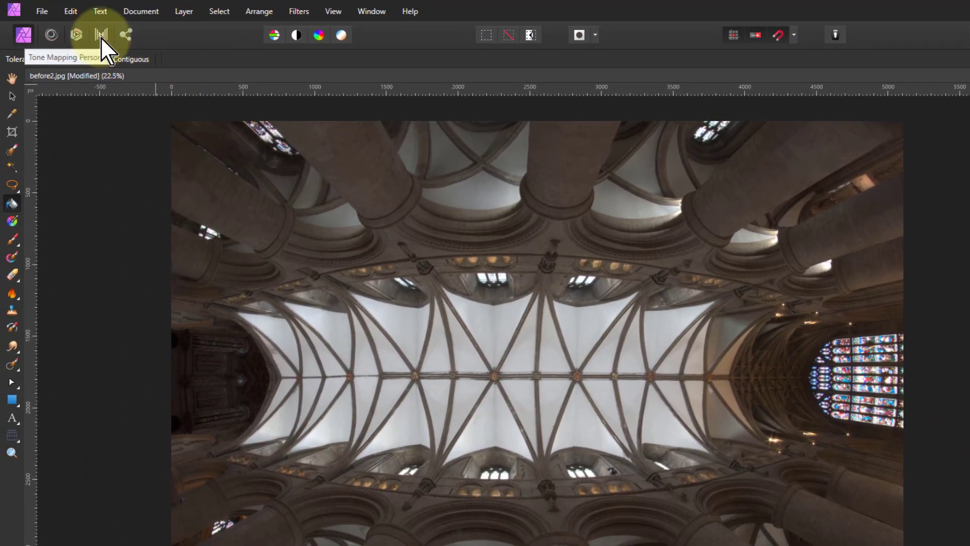
pyautogui.click(82, 27)
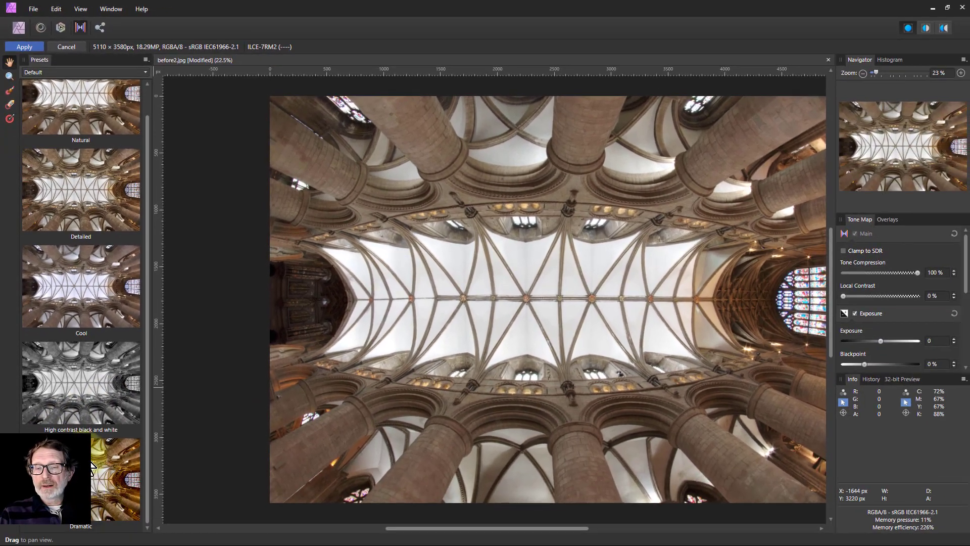
pyautogui.click(96, 465)
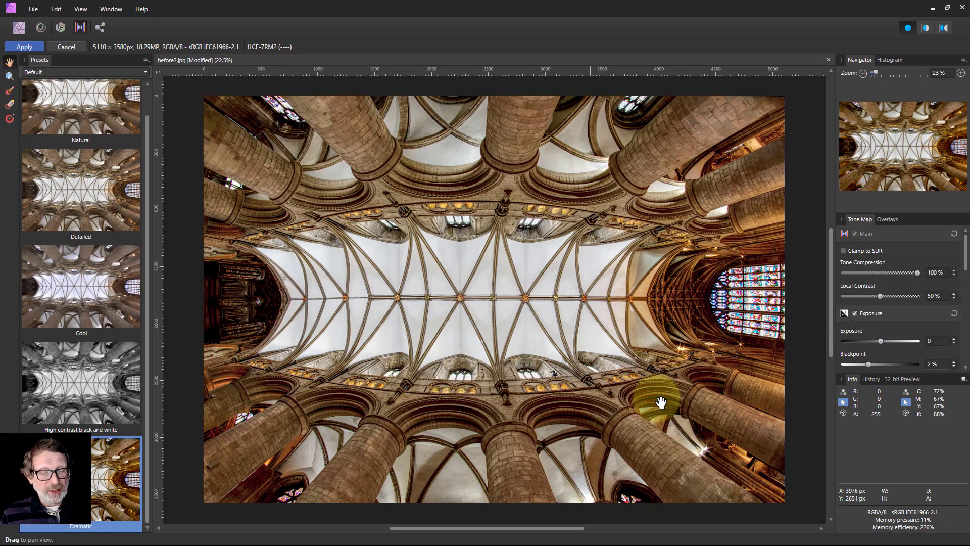
pyautogui.moveTo(881, 296); pyautogui.dragTo(770, 267)
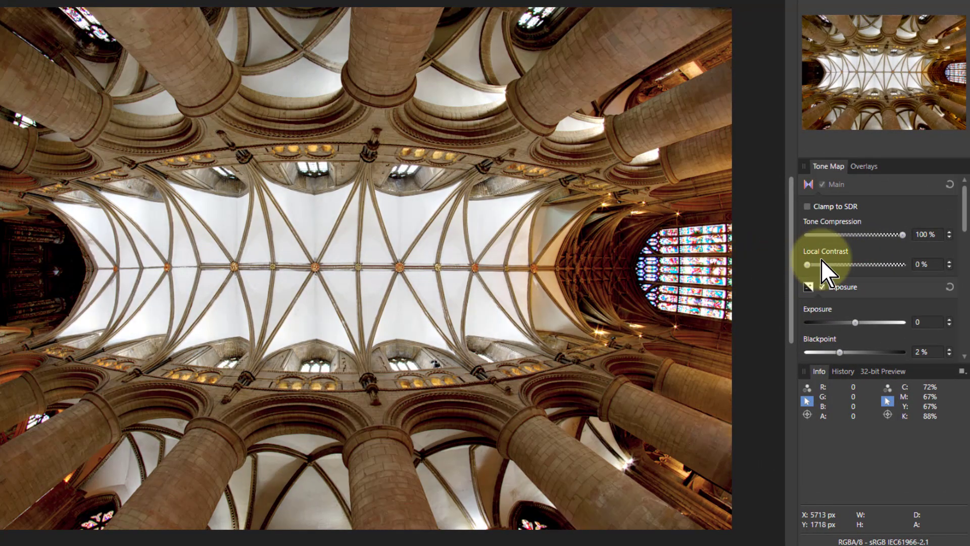
pyautogui.moveTo(964, 218); pyautogui.dragTo(963, 269)
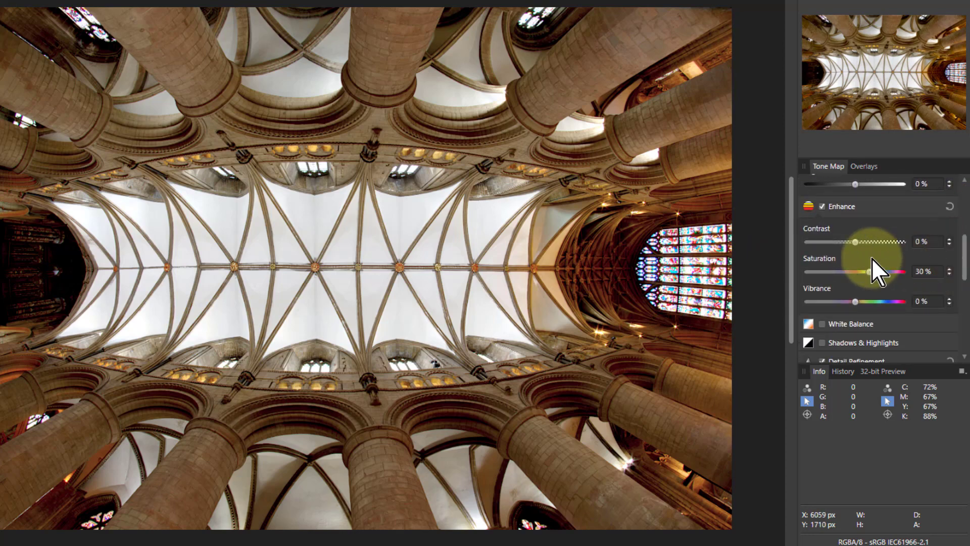
pyautogui.moveTo(868, 273); pyautogui.dragTo(865, 301)
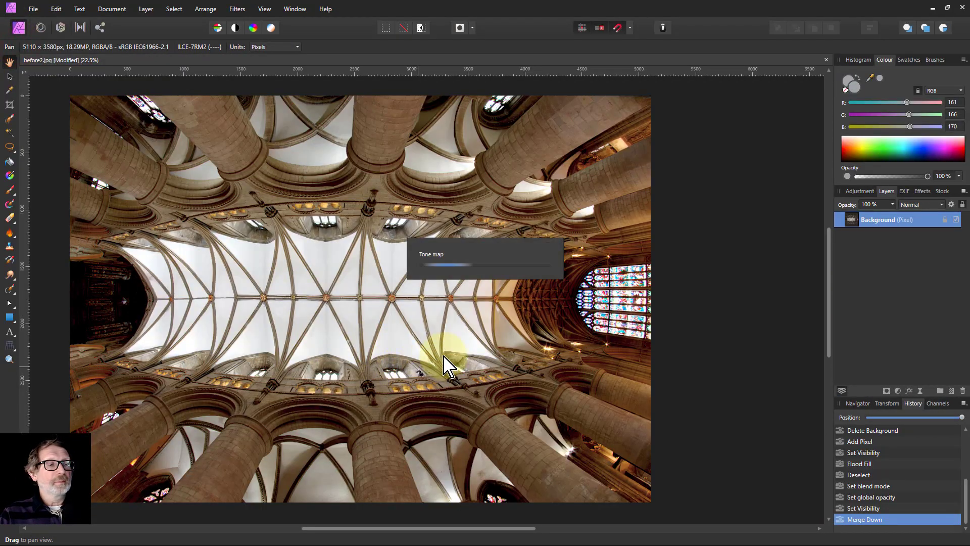
pyautogui.hotkey('ctrl', '0')
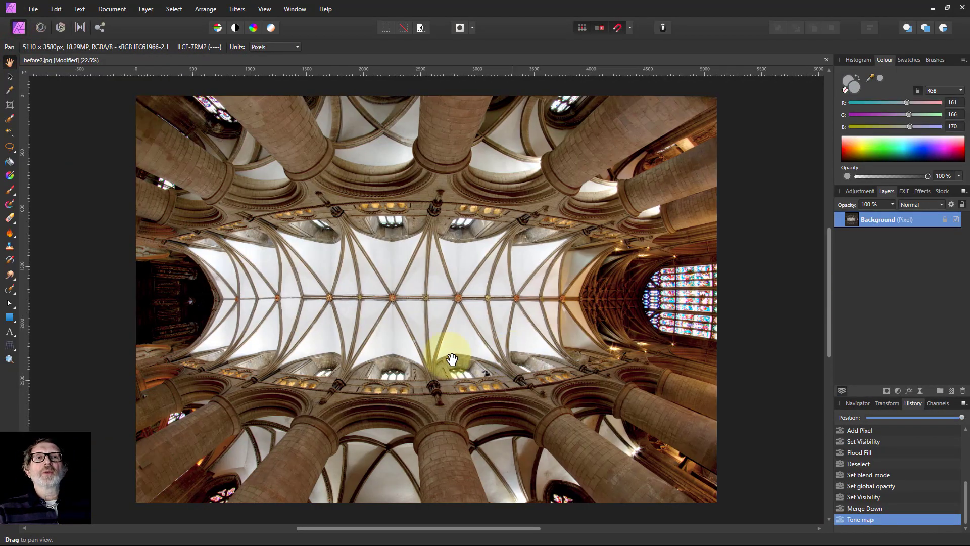